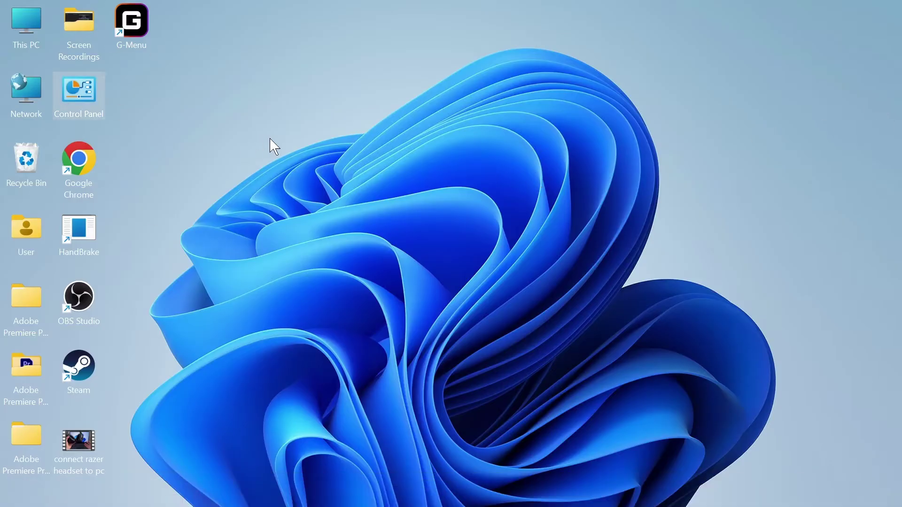
Make a small drag on the Windows desktop near the shortcuts
mouse_move(81, 95)
mouse_down()
mouse_move(898, 169)
mouse_move(84, 93)
mouse_up()
Open Settings from the Start menu and go to System > Display
click(295, 492)
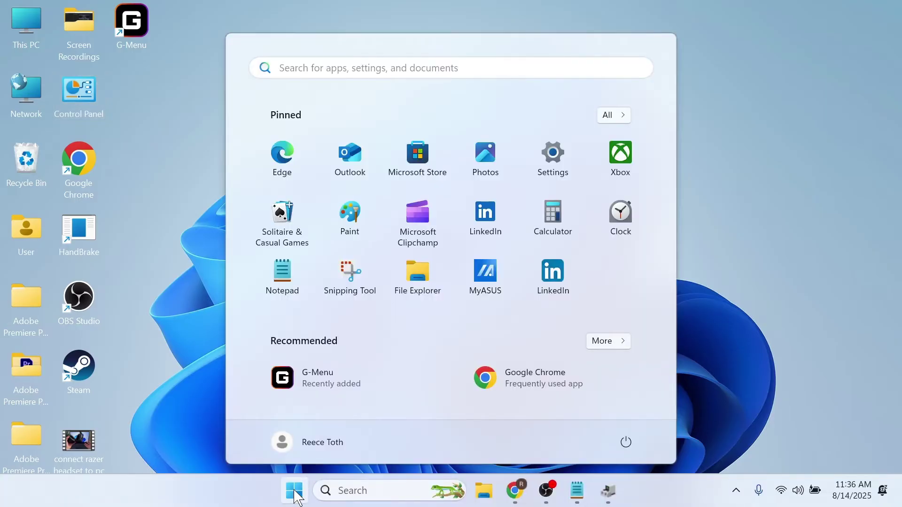
click(552, 159)
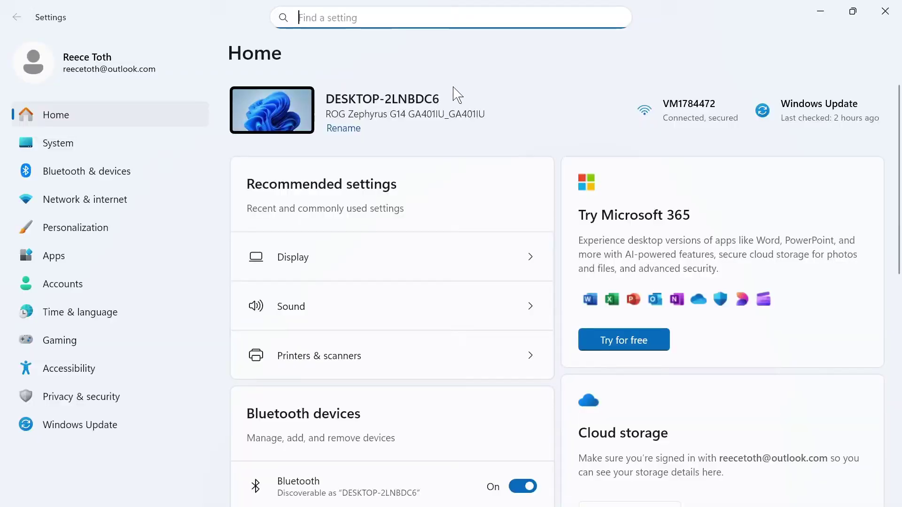
click(115, 152)
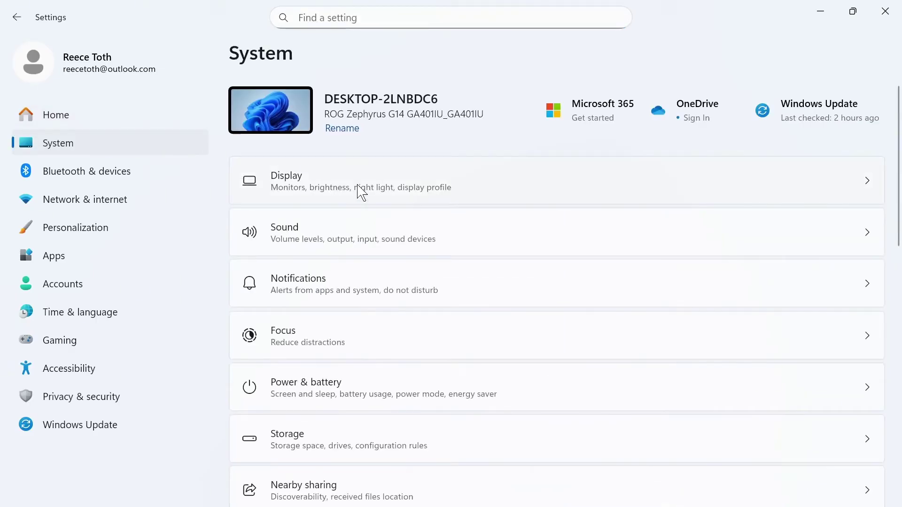
click(381, 194)
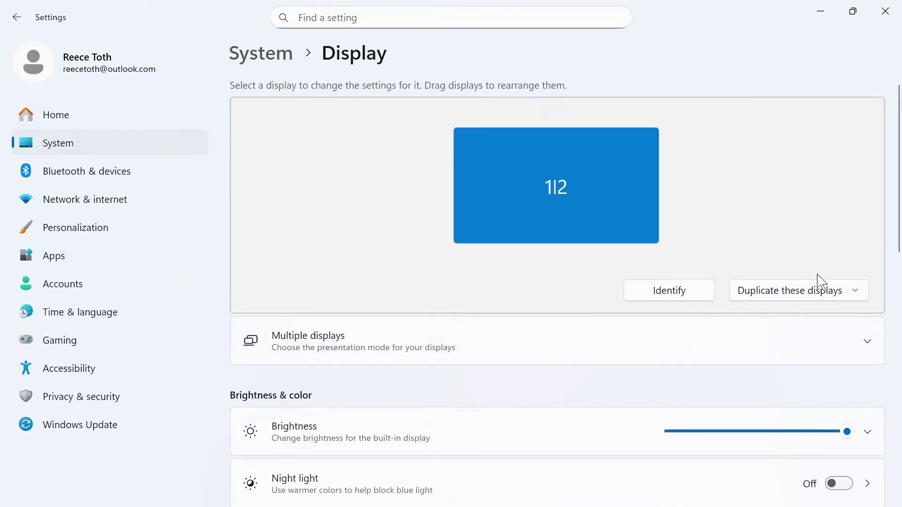
Switch the display mode to Extend these displays
click(831, 296)
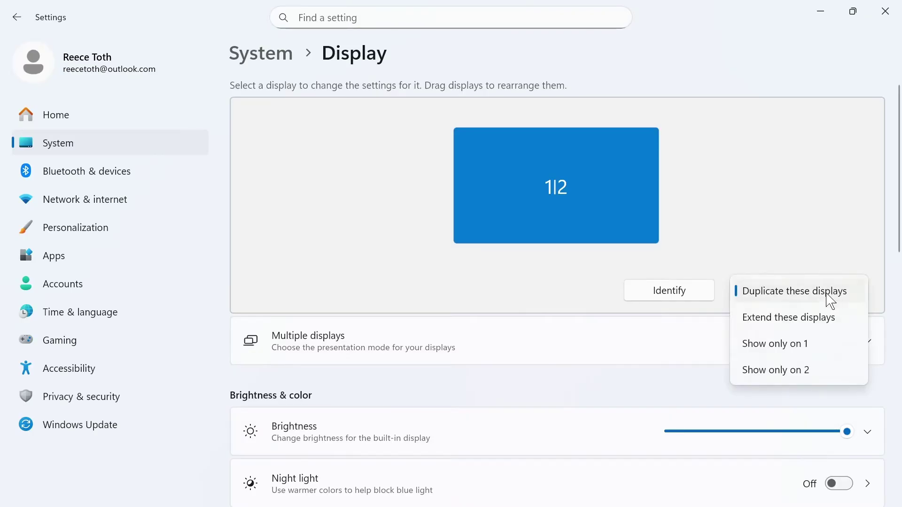
click(789, 318)
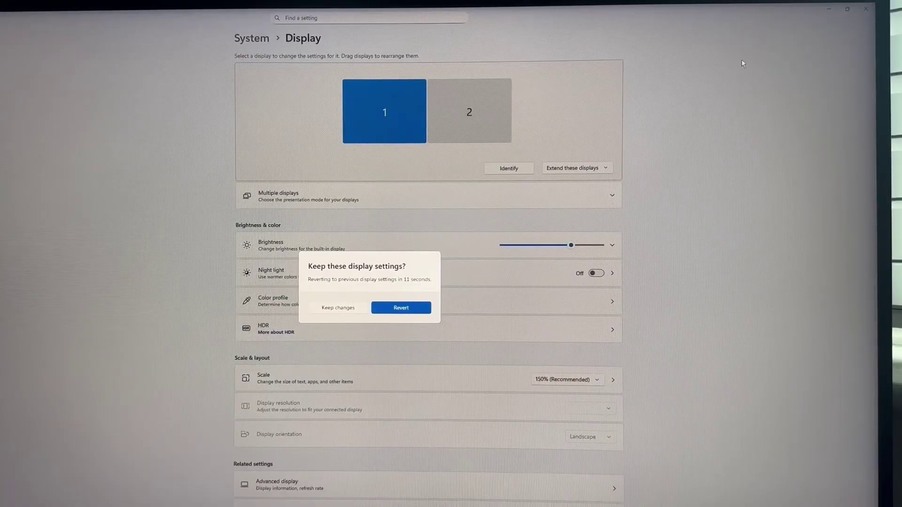
Keep the extended mode, then place display 1 left of display 2 and apply
click(338, 308)
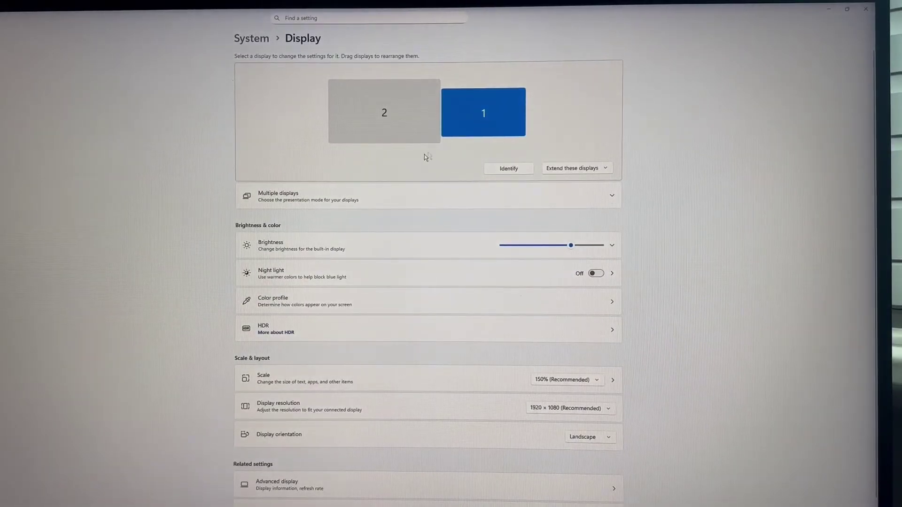
drag(488, 113, 350, 124)
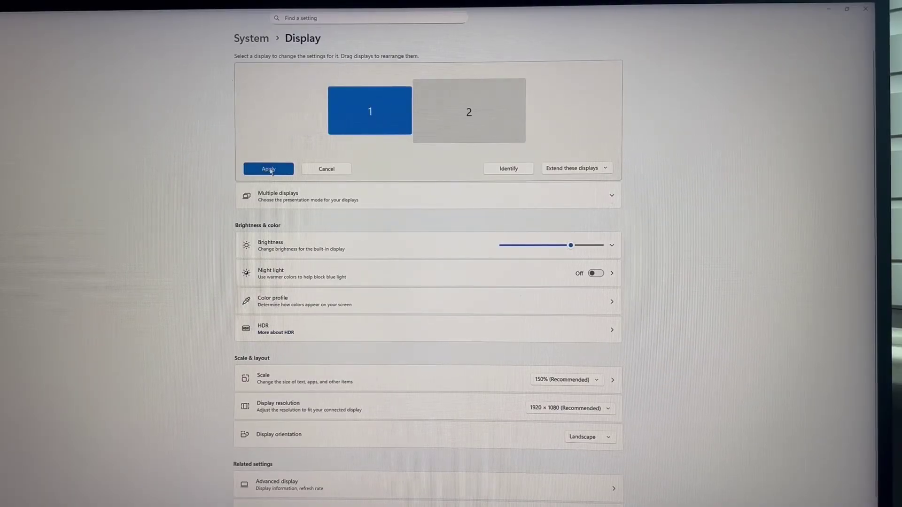
click(274, 171)
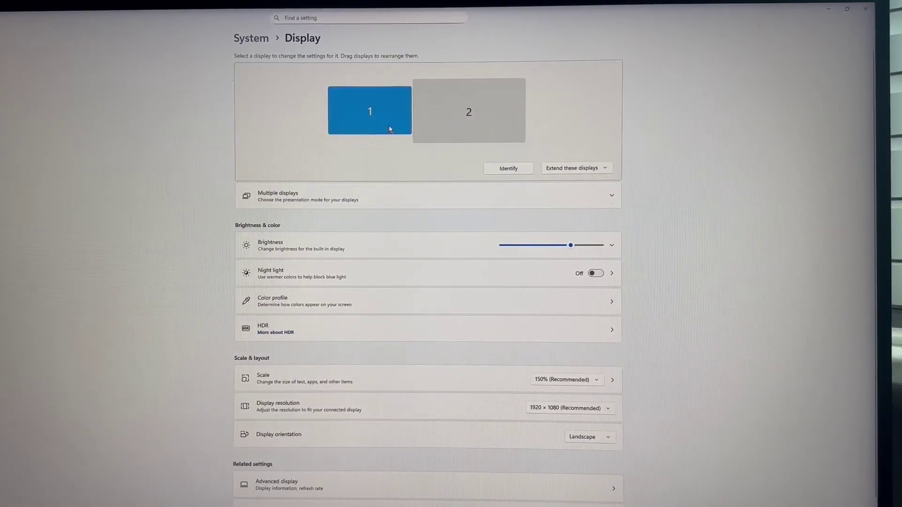
Align display 1 left of display 2 at its top edge, then apply
drag(450, 110, 328, 111)
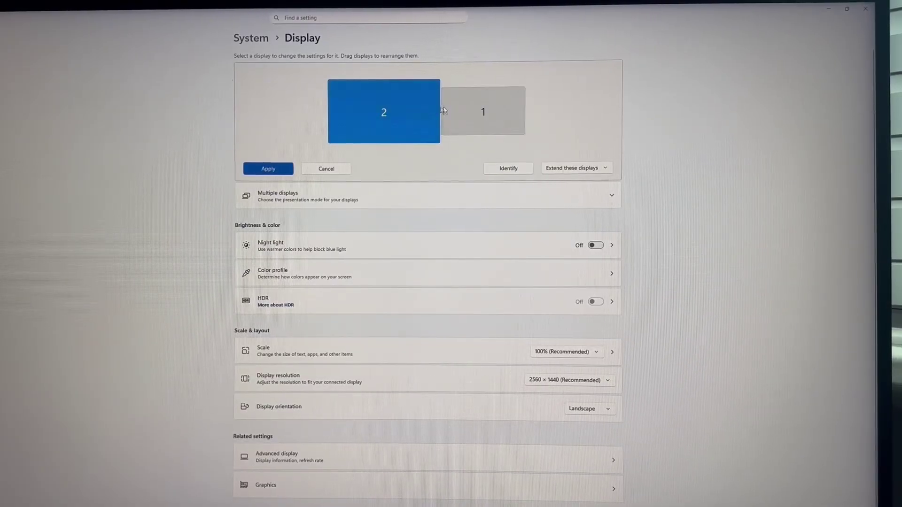
mouse_move(484, 114)
mouse_down()
mouse_move(459, 98)
mouse_move(457, 111)
mouse_up()
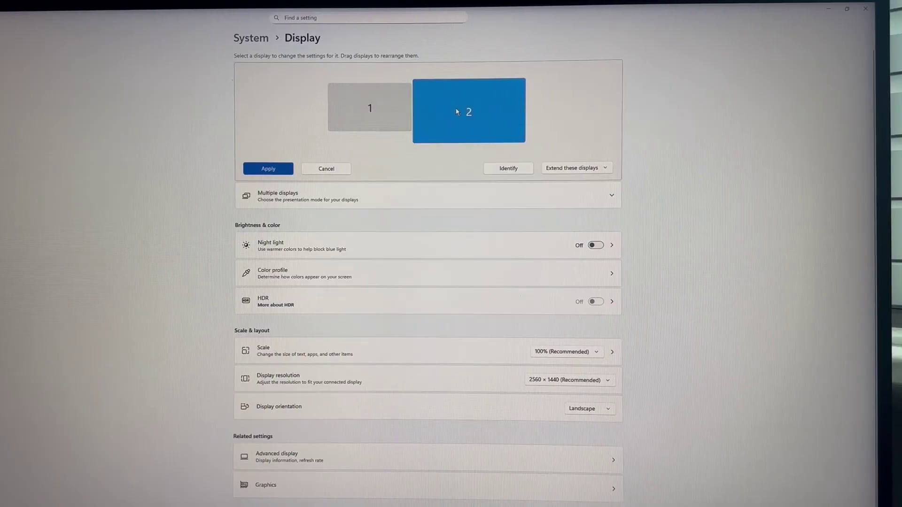
click(455, 113)
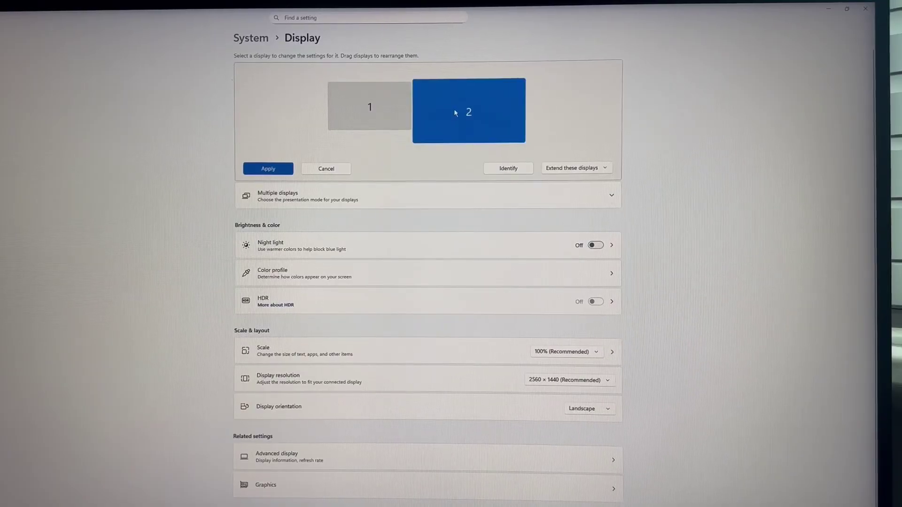
click(279, 168)
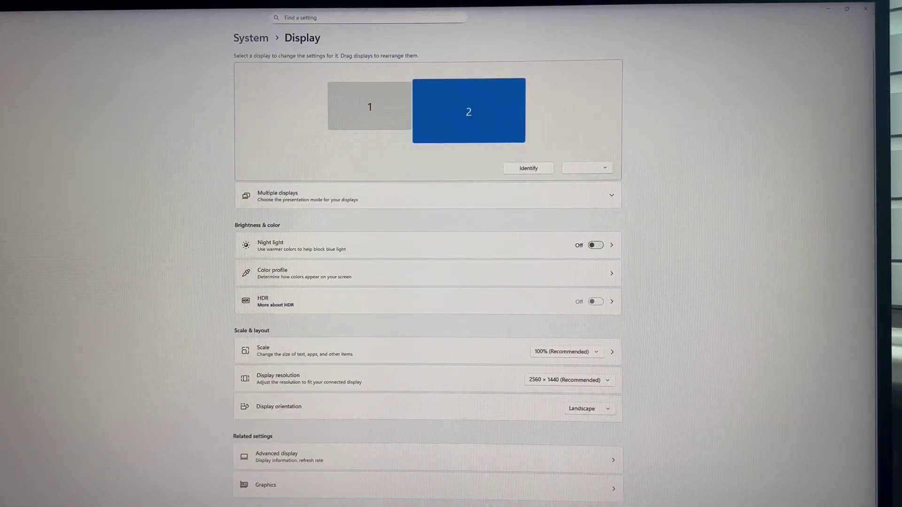
Expand the Multiple displays section to reveal Ease cursor movement between displays
click(320, 203)
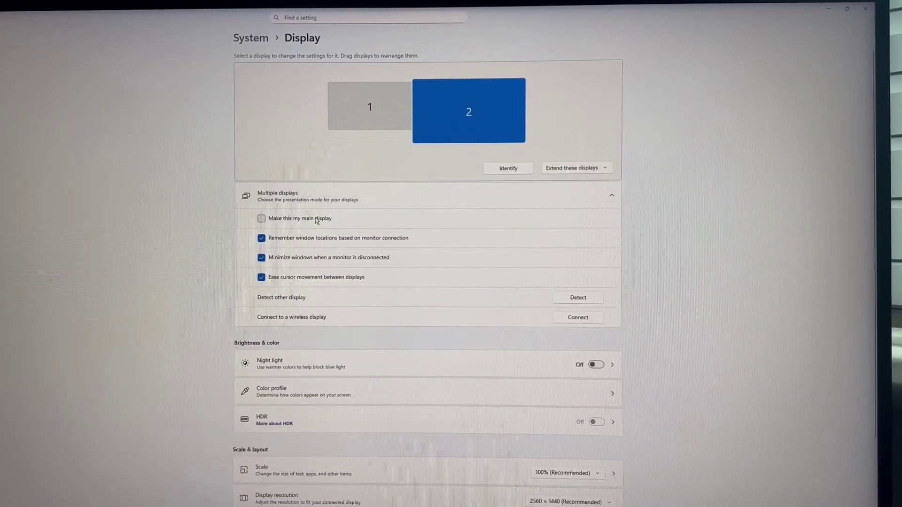